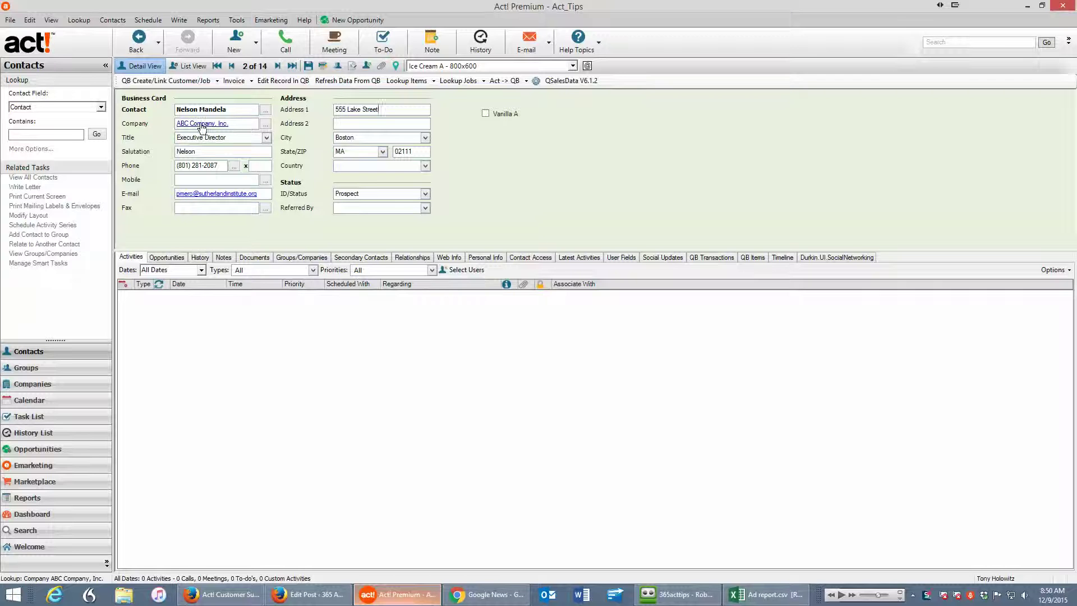
Switch to the company records and open the Basic Company Layout in the layout designer.
left_click(32, 386)
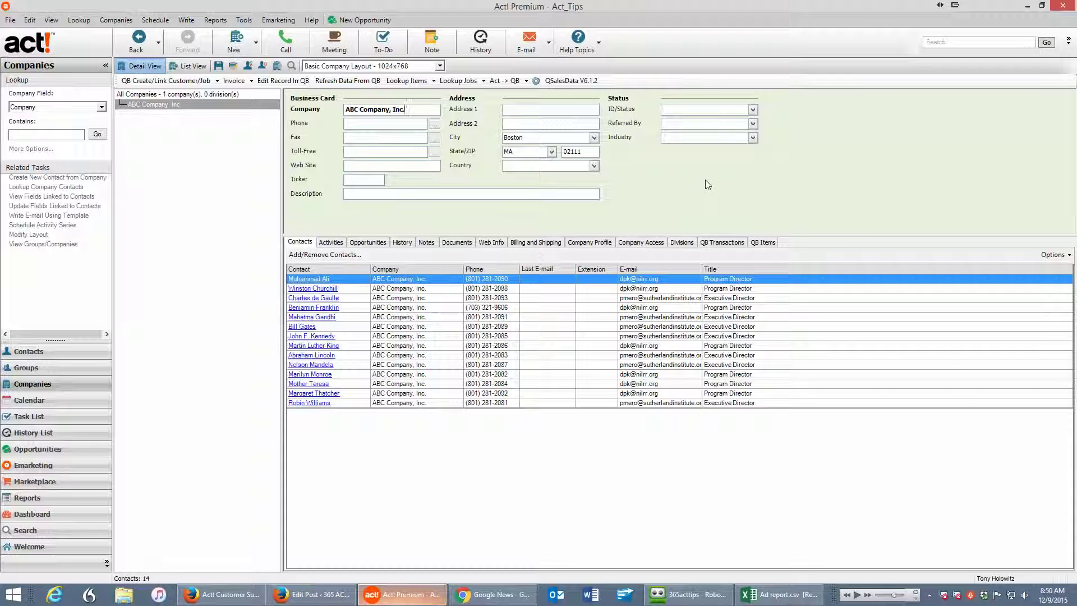
left_click(241, 21)
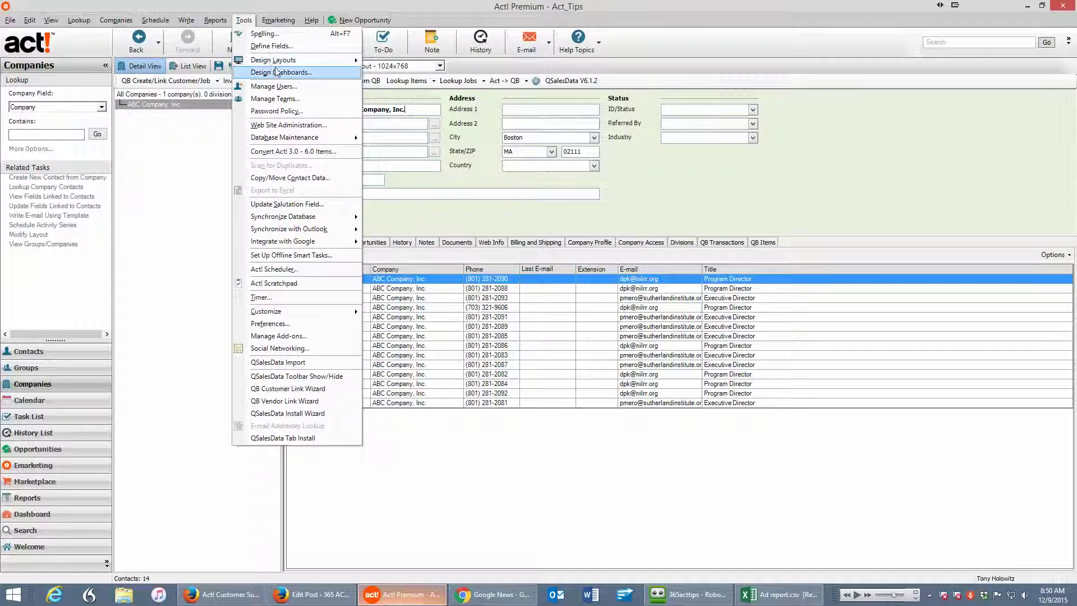
mouse_move(281, 61)
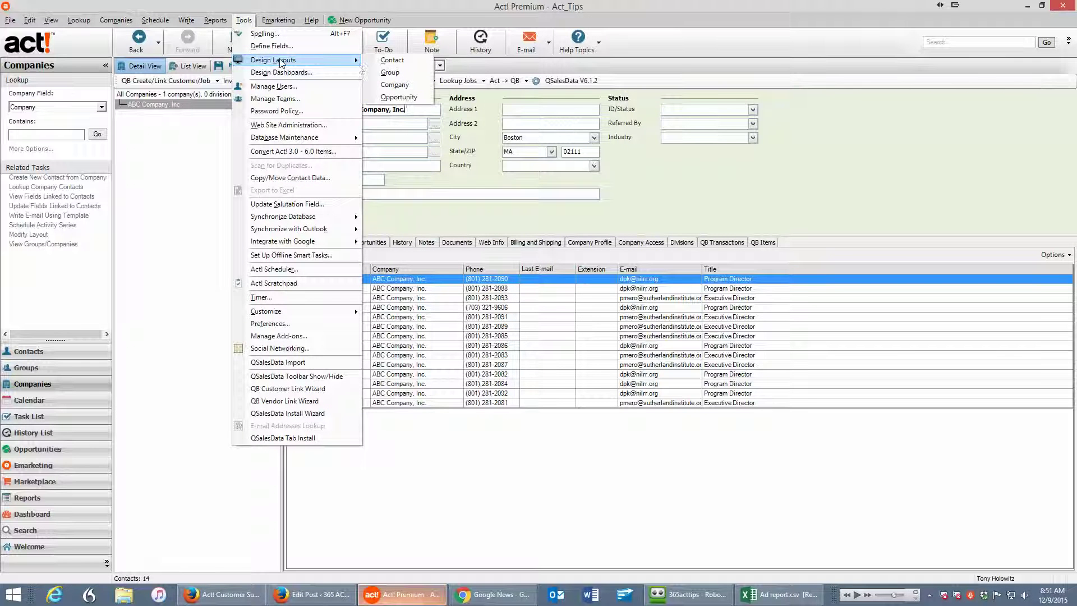
left_click(397, 85)
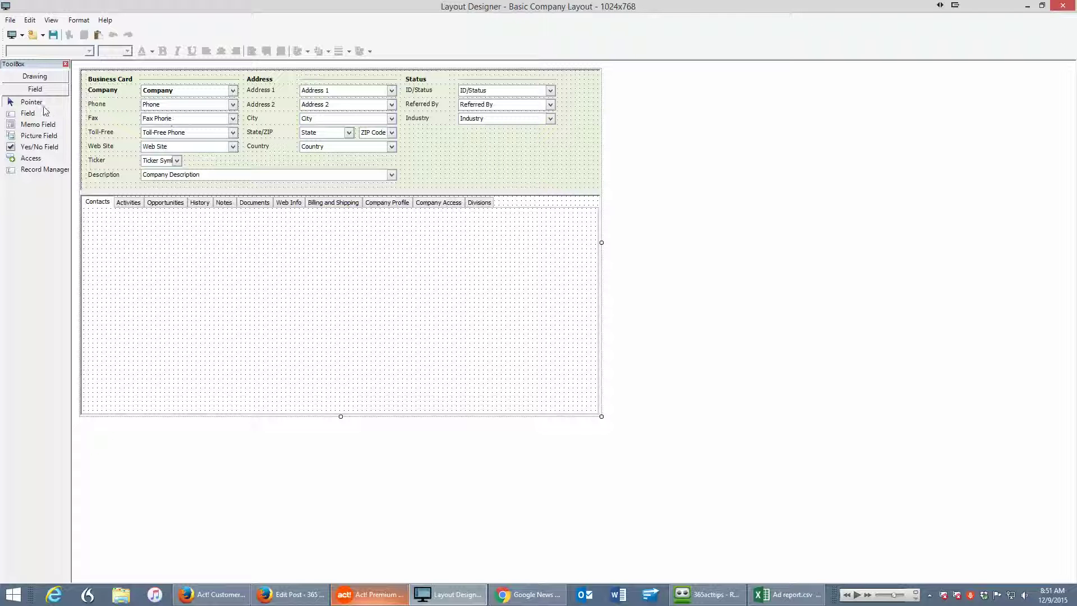
Add a yes/no field for Vanilla A, including its label, below the Industry field in the Status section.
left_click(37, 148)
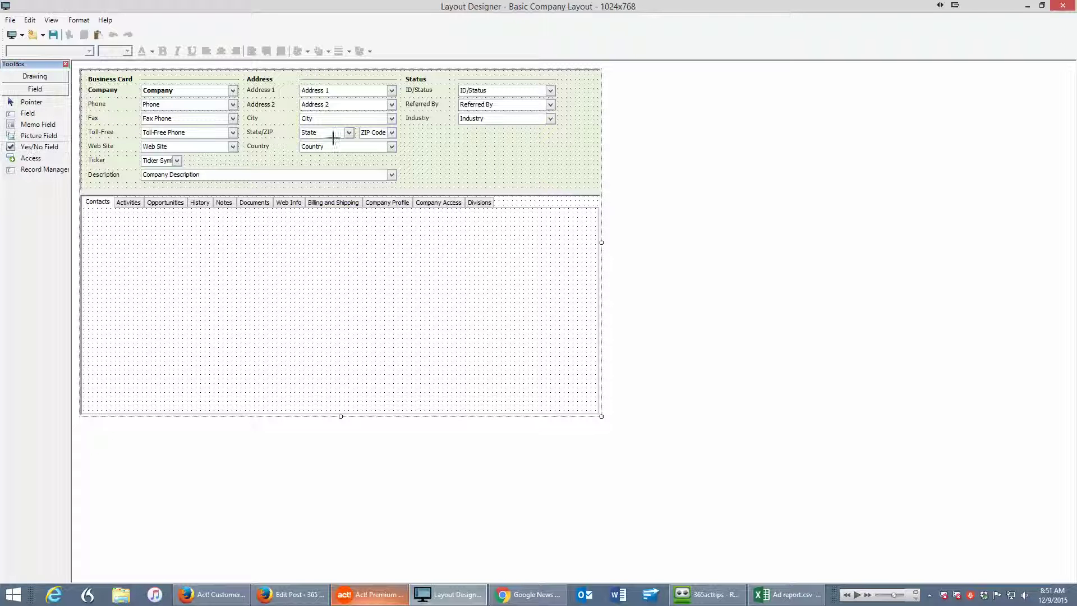
left_click_drag(461, 134, 473, 136)
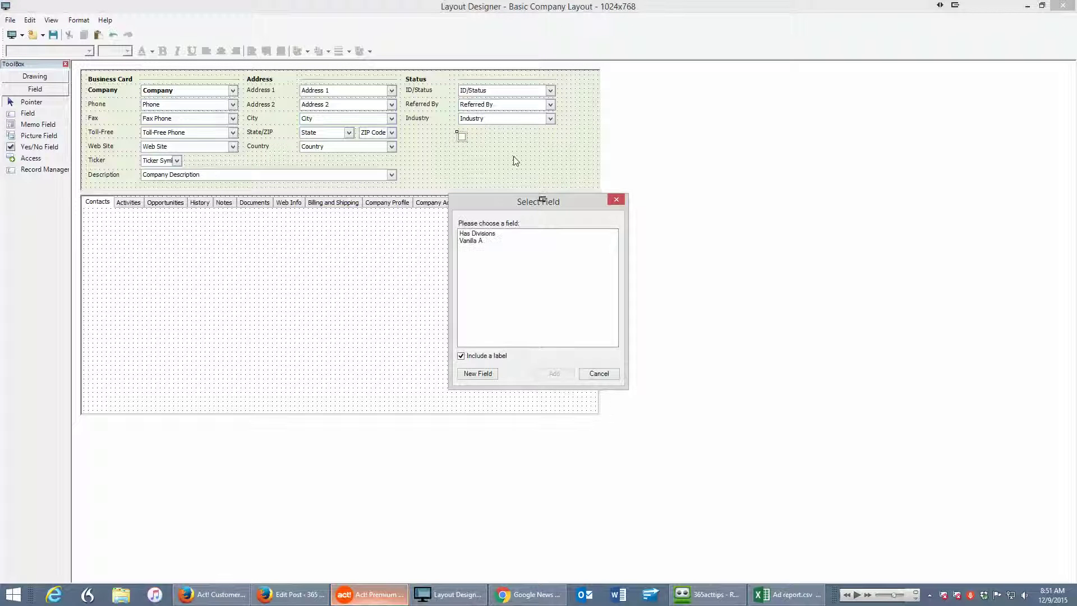
left_click(471, 241)
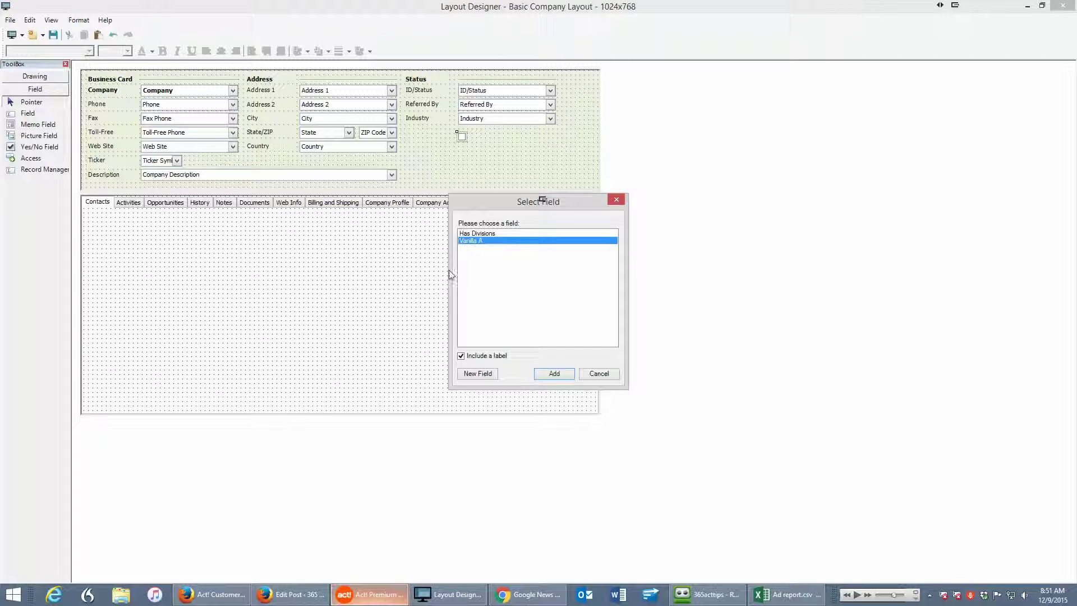
left_click(553, 374)
Move the Vanilla A label directly to the right of its checkbox, save the layout and close the designer.
left_click(488, 168)
left_click(444, 145)
left_click_drag(444, 146, 492, 140)
key("Left")
key("Left")
key("Left")
key("Left")
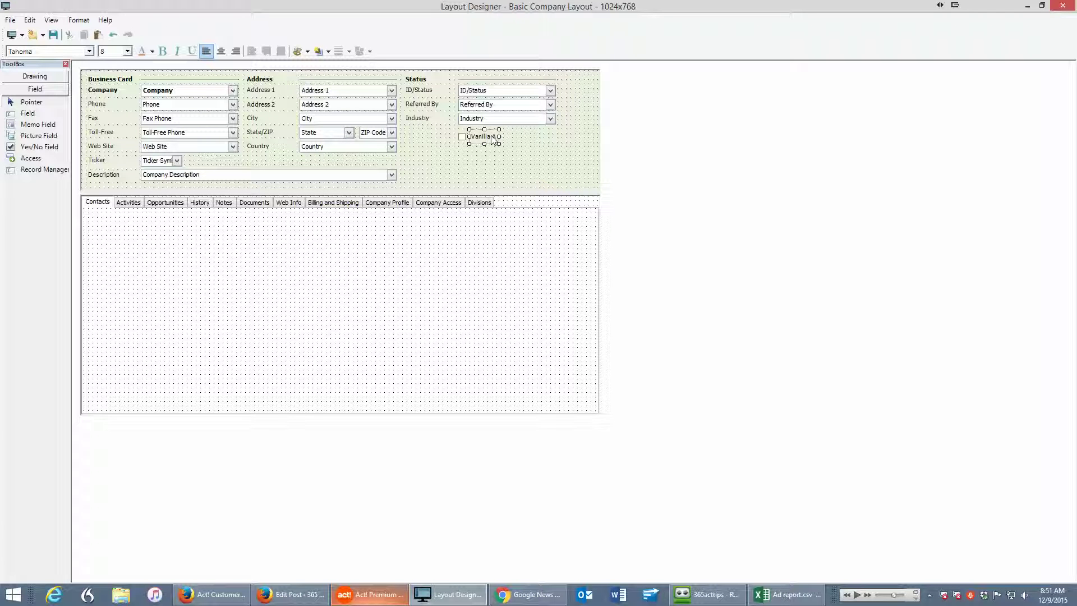
key("Down")
left_click(54, 36)
left_click(1062, 7)
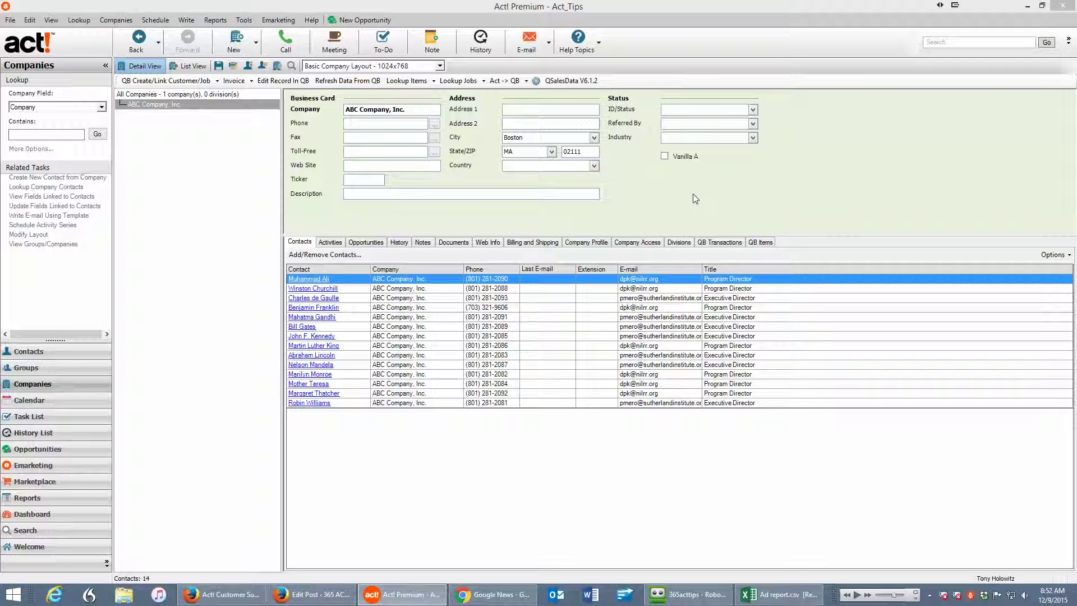
Tick Vanilla A on the ABC Company, Inc. record and update its linked contacts, ending on Winston Churchill's contact record.
left_click(313, 289)
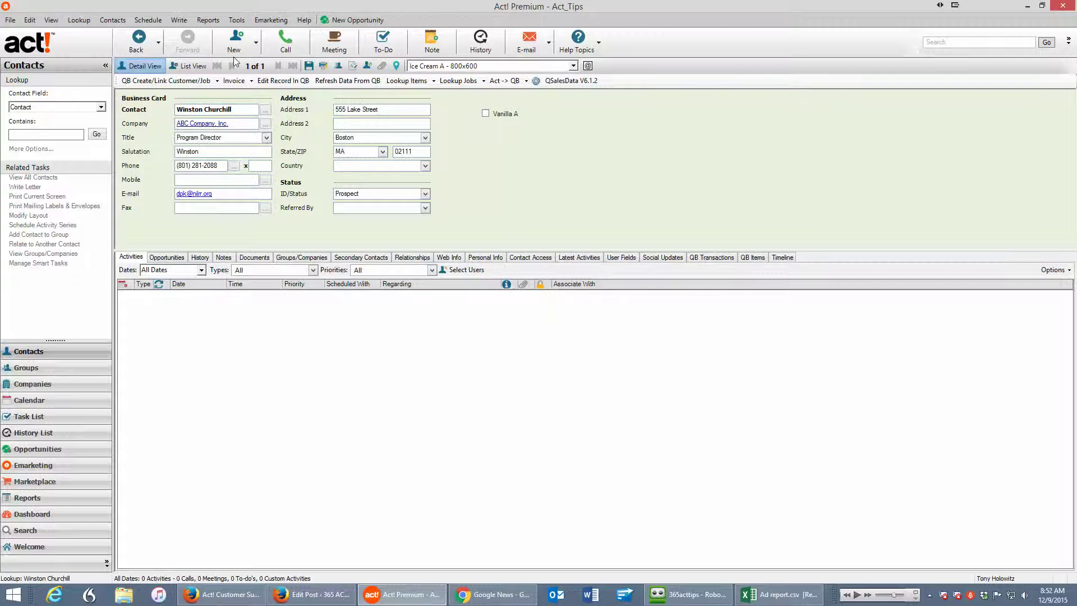
left_click(135, 44)
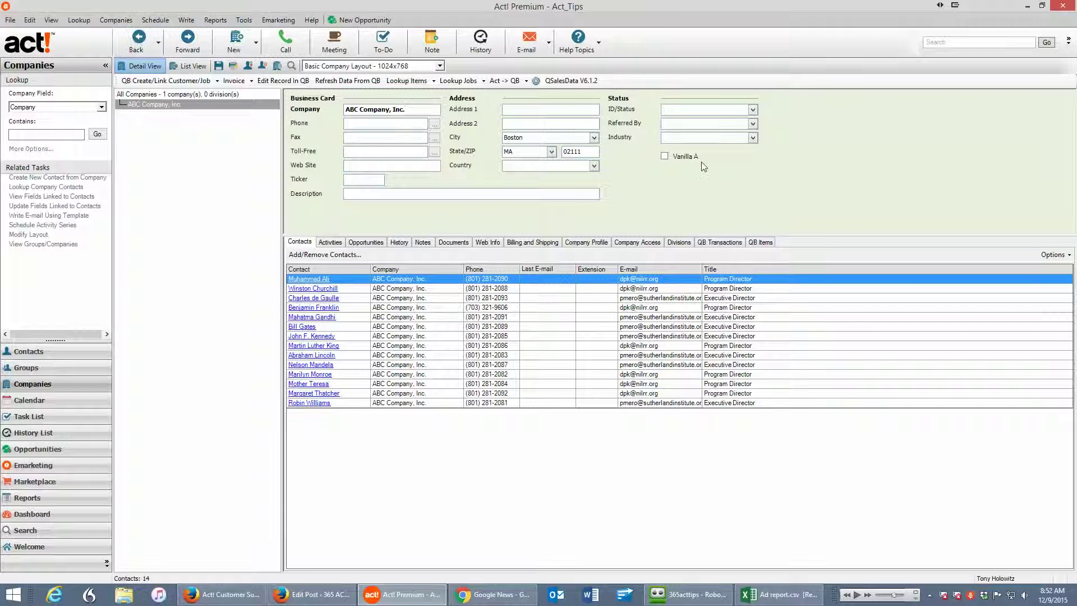
left_click(665, 156)
left_click(307, 289)
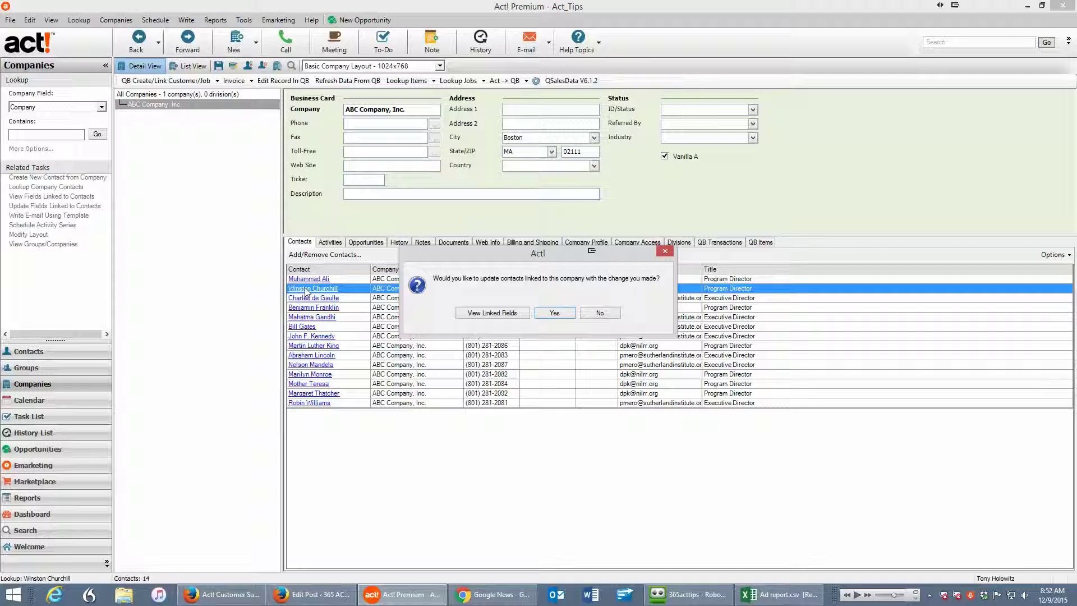
left_click(565, 316)
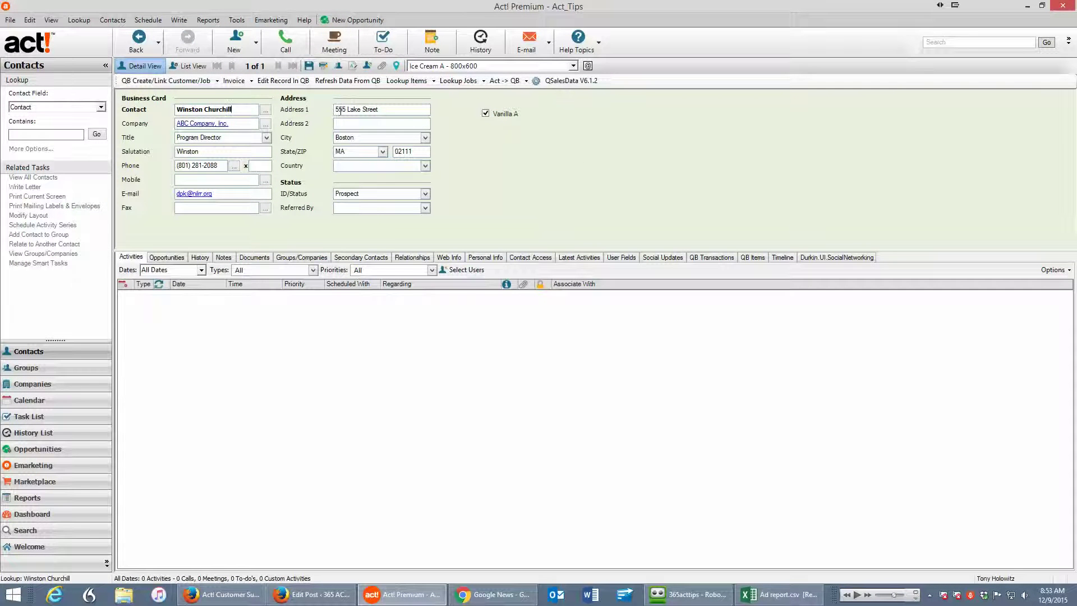
Return to the ABC Company, Inc. record and create a lookup of its contacts.
left_click(197, 124)
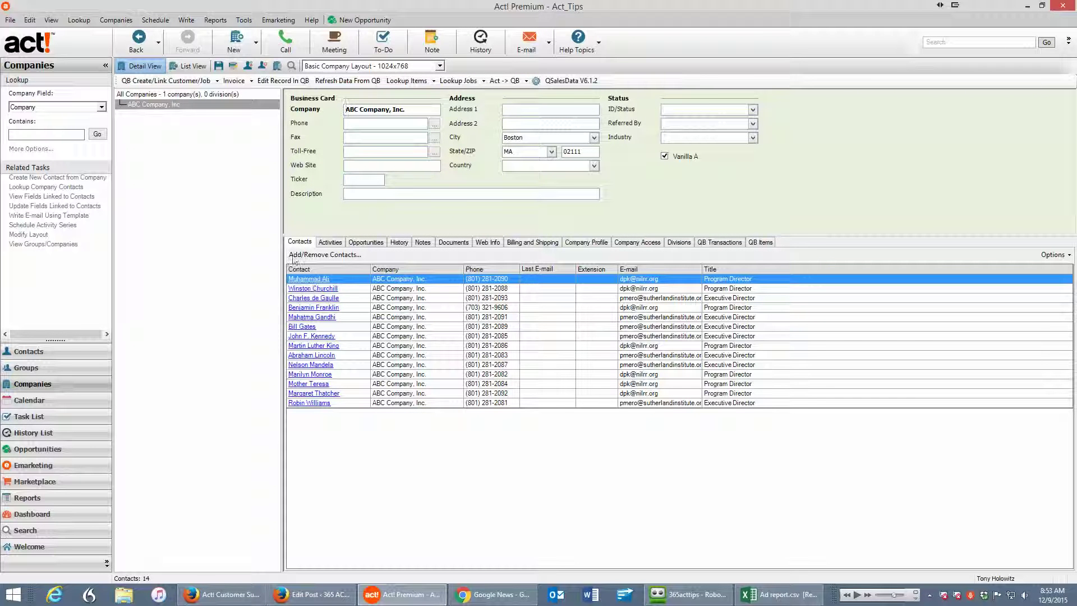
left_click(143, 104)
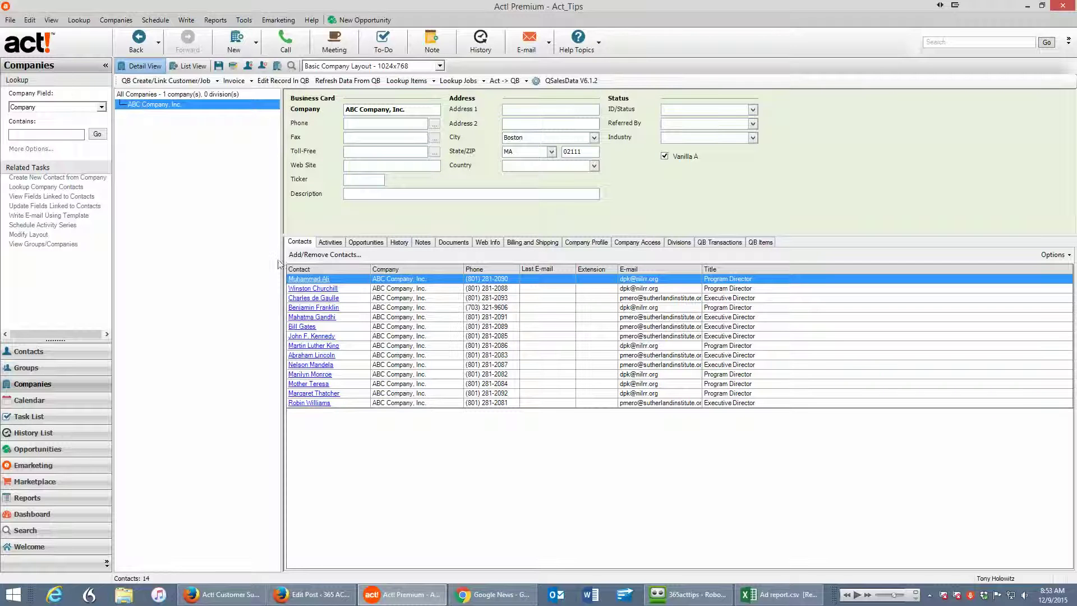
right_click(320, 279)
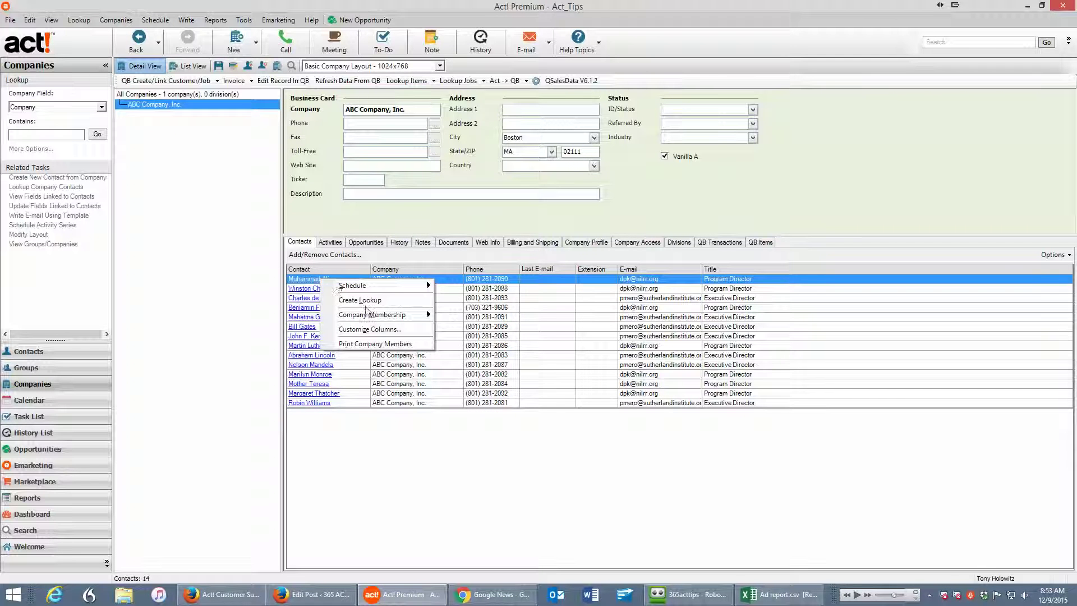
left_click(366, 296)
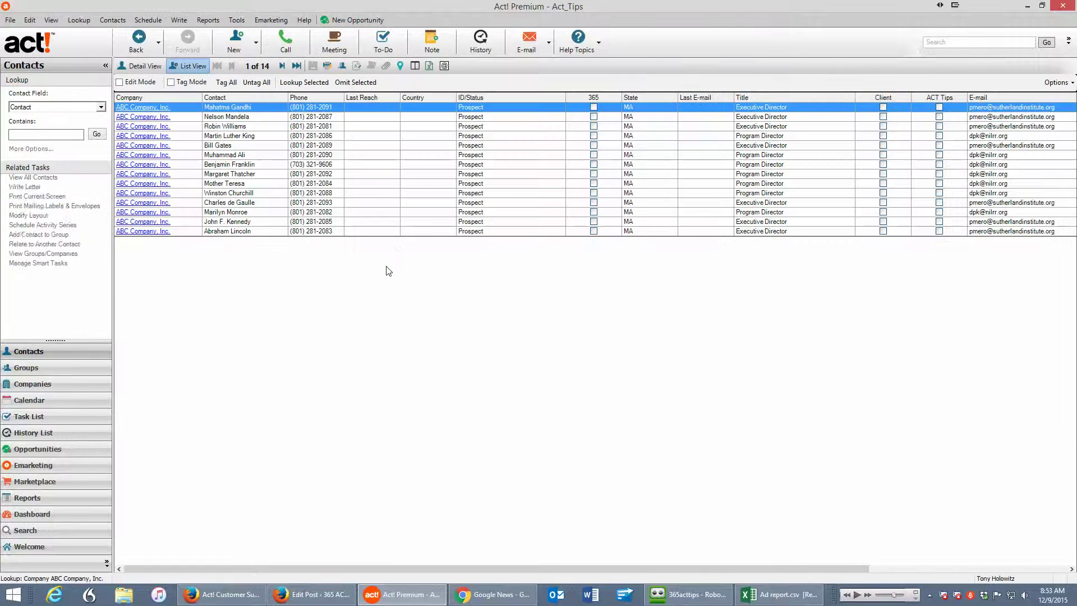
Examine the Vanilla A checkbox on the first four contact records of the lookup.
double_click(311, 111)
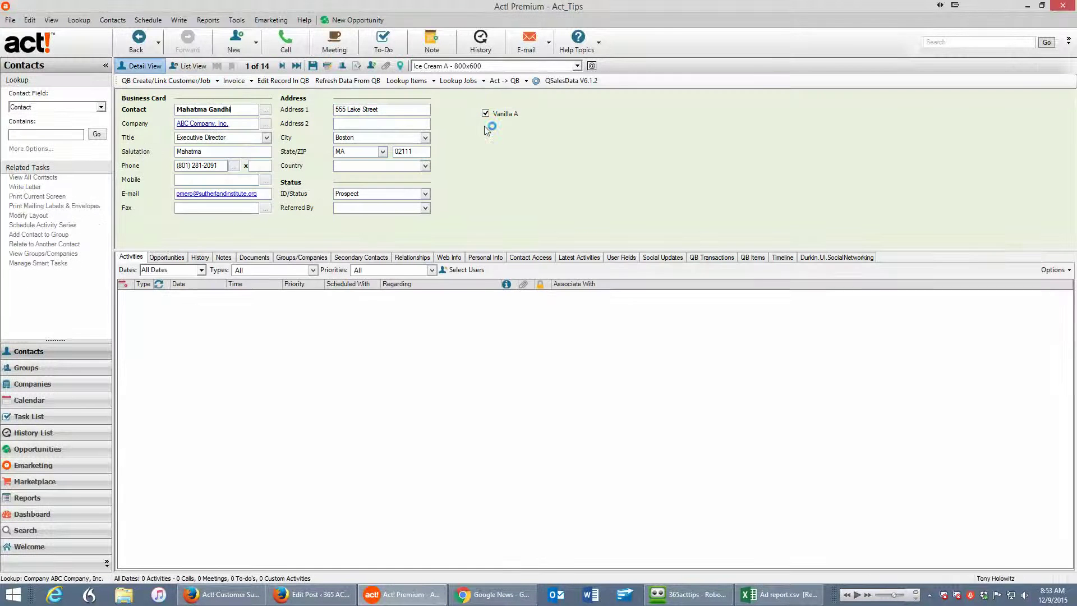
left_click(282, 65)
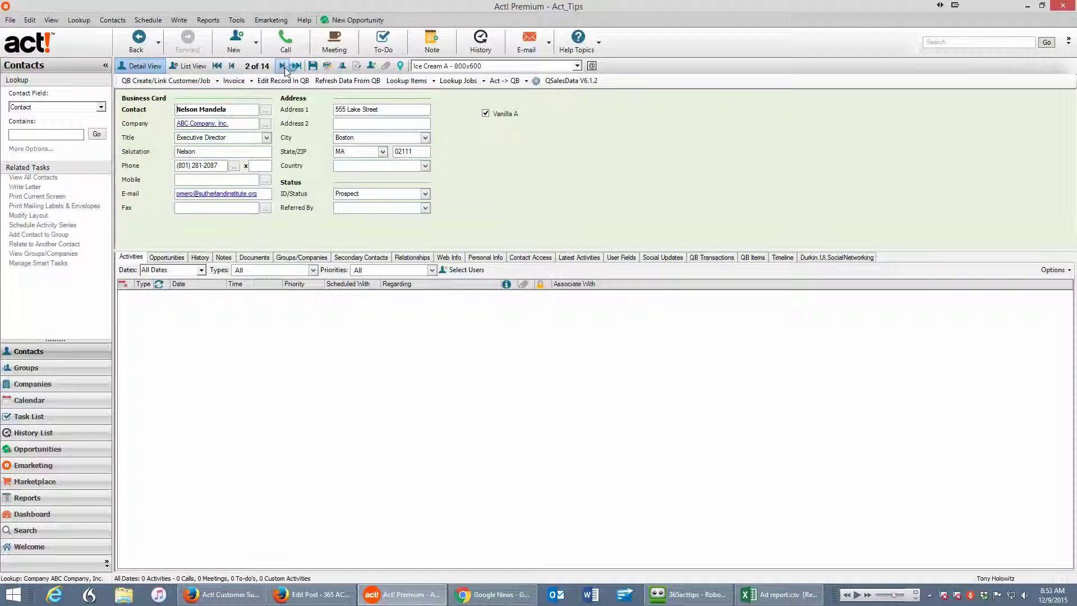
left_click(282, 66)
left_click(282, 66)
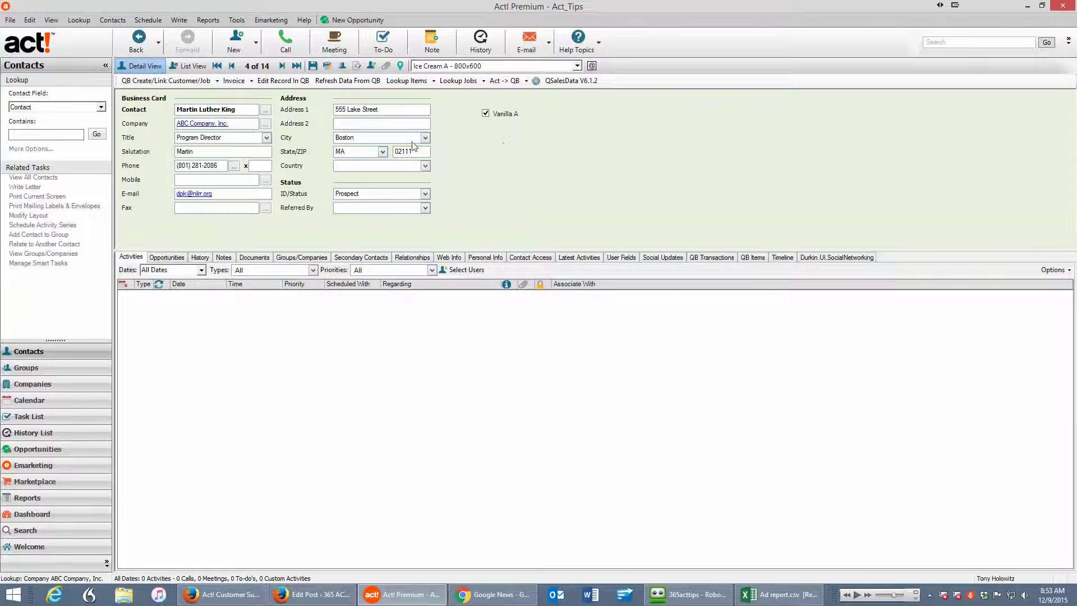
Untick Vanilla A on the ABC Company, Inc. record, update its linked contacts and return to the contact record.
left_click(28, 383)
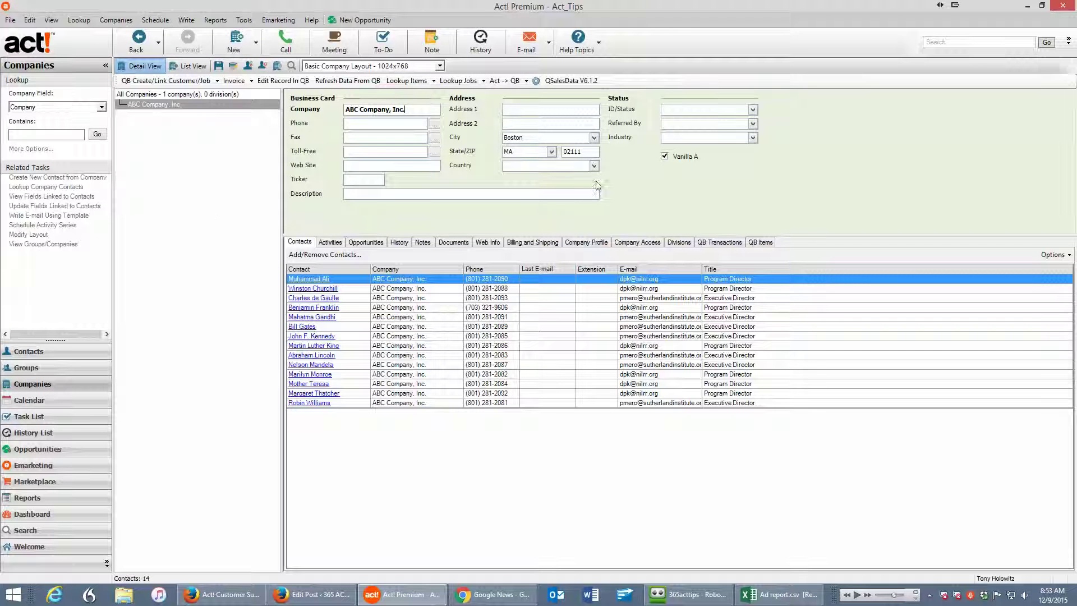
left_click(665, 157)
left_click(141, 43)
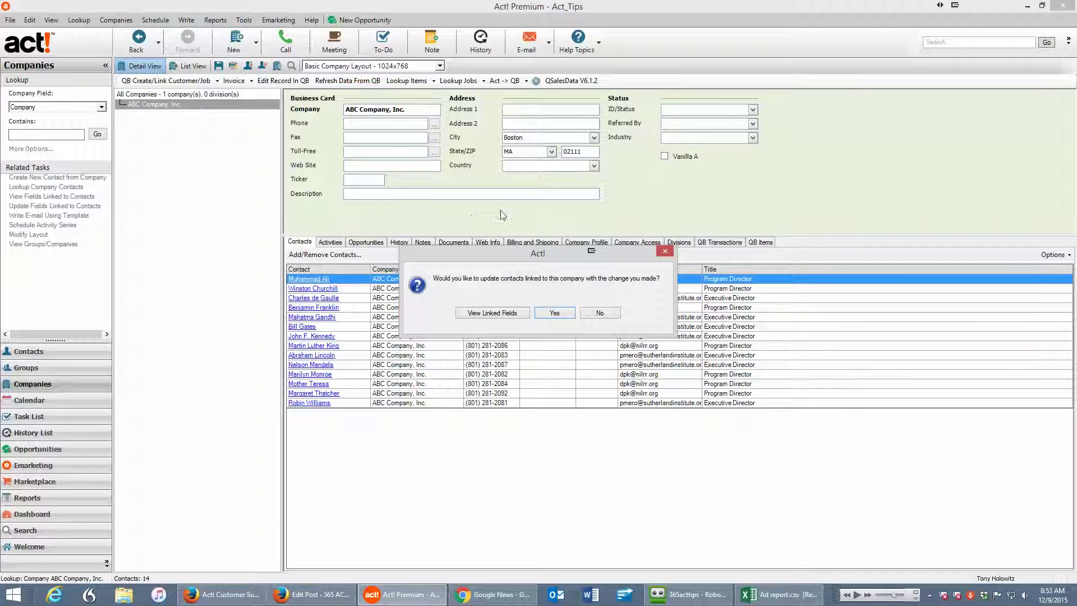
left_click(555, 313)
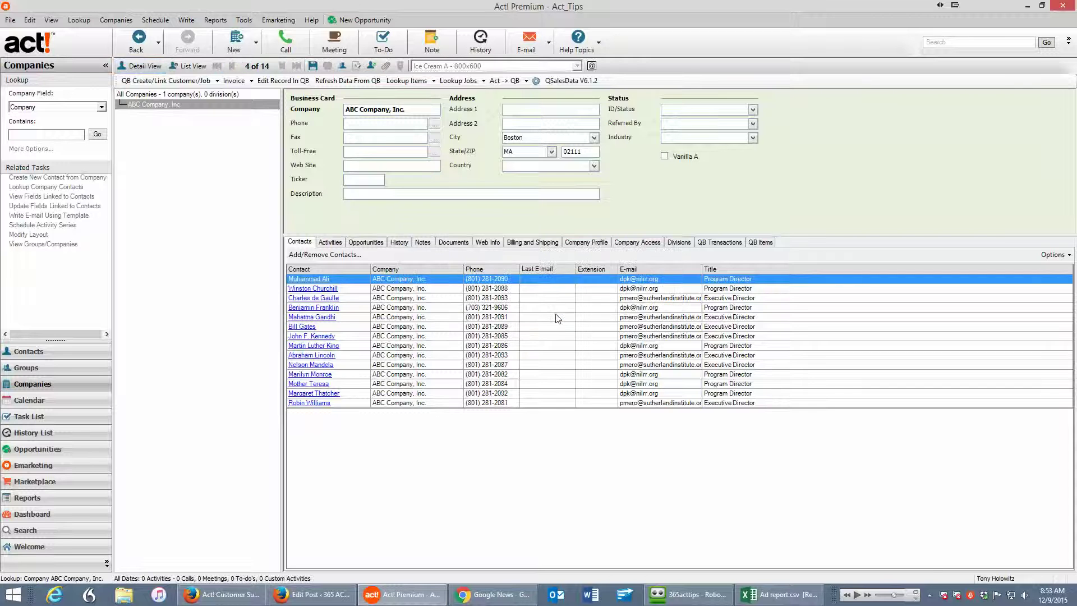
double_click(557, 318)
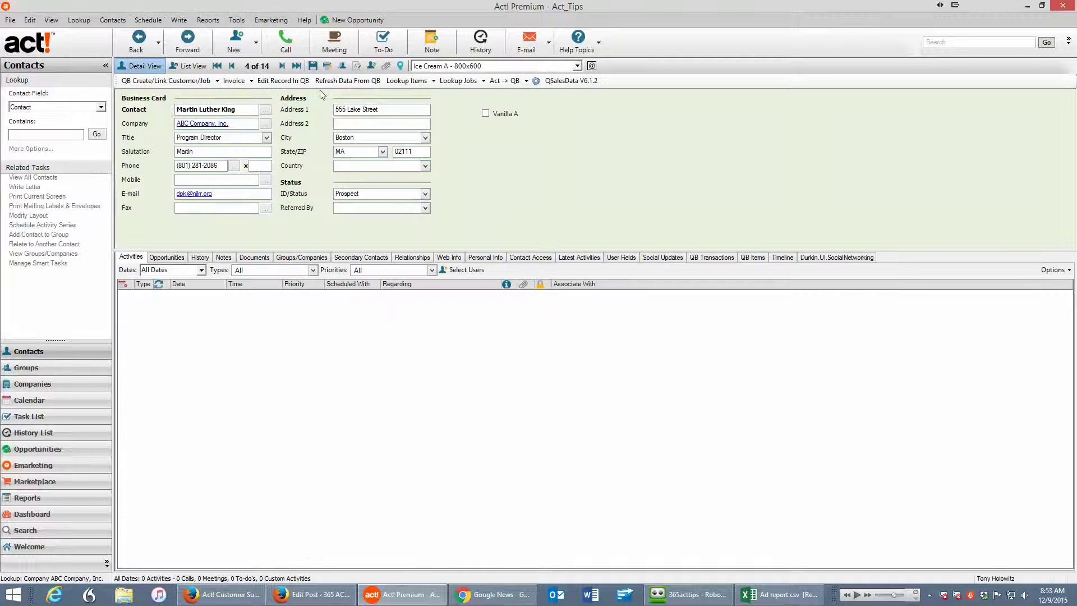
Step forward to the seventh contact in the lookup, examining the Vanilla A checkbox on each record.
left_click(285, 69)
left_click(284, 69)
left_click(285, 69)
left_click(284, 67)
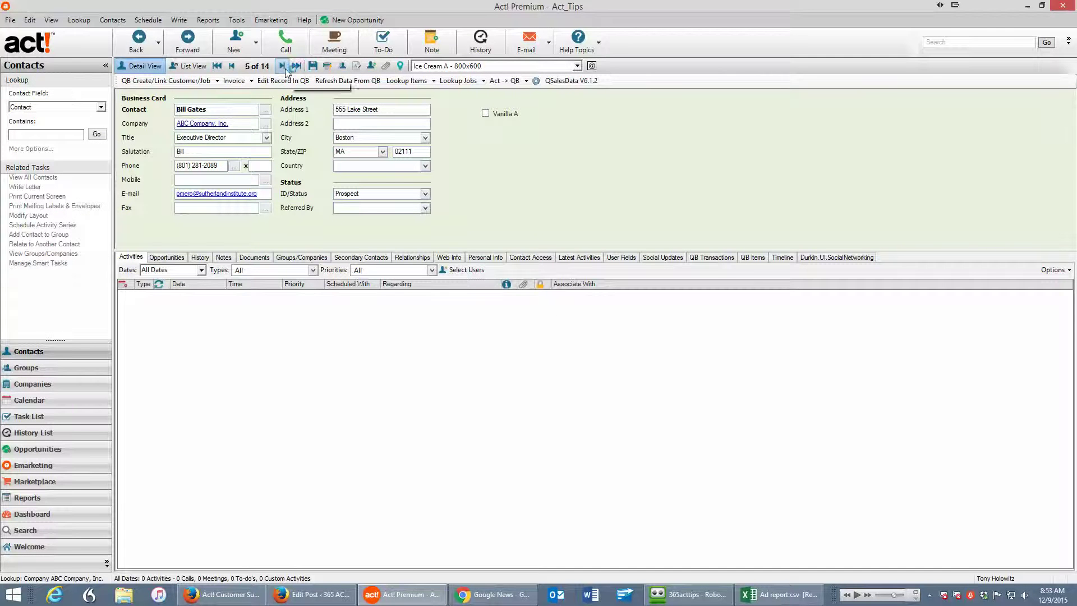
left_click(283, 67)
left_click(283, 67)
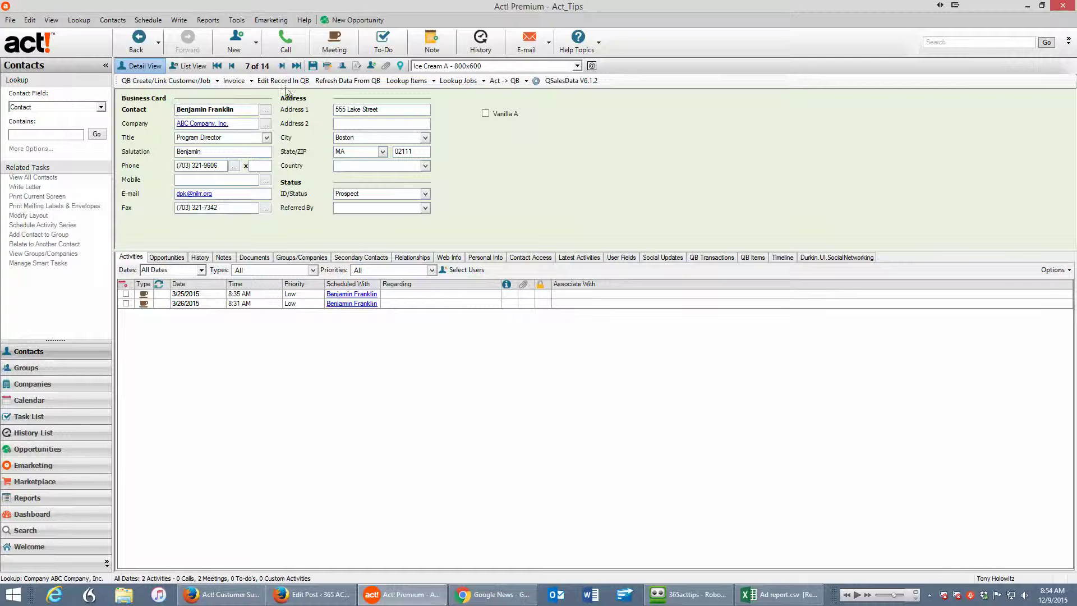